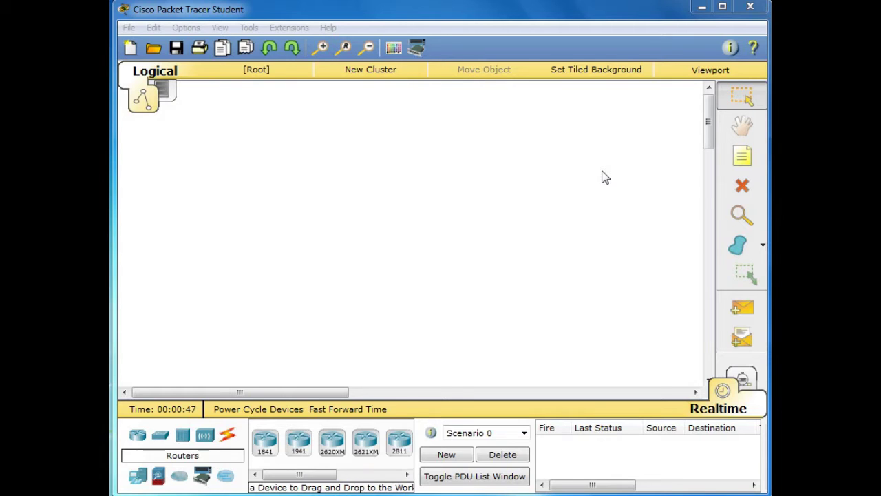
Step: Bring the Packet Tracer window into focus on its blank logical workspace
click(117, 185)
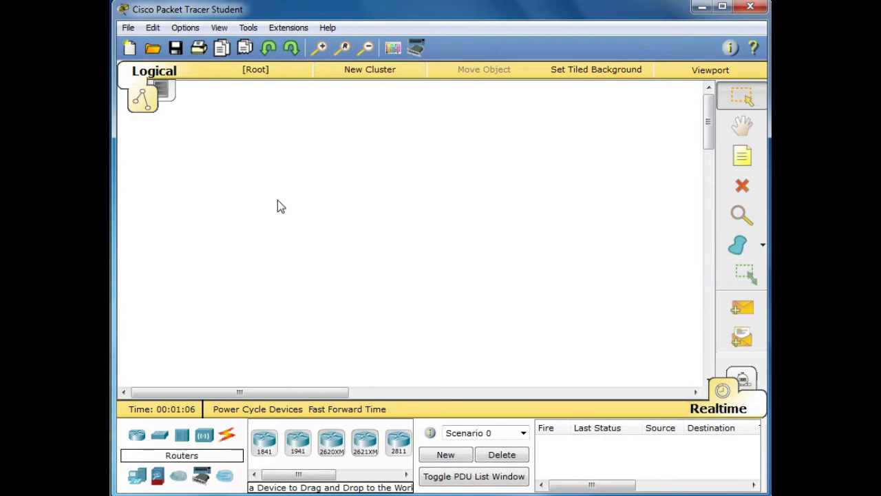
click(327, 28)
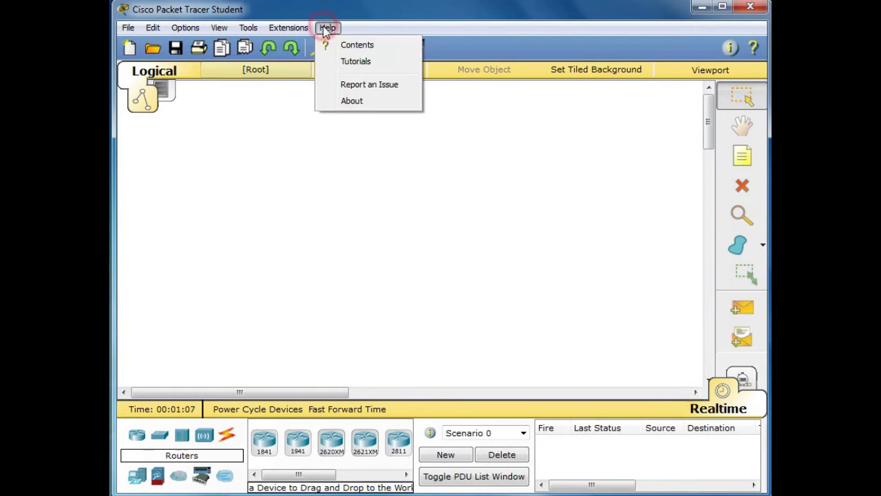
click(363, 102)
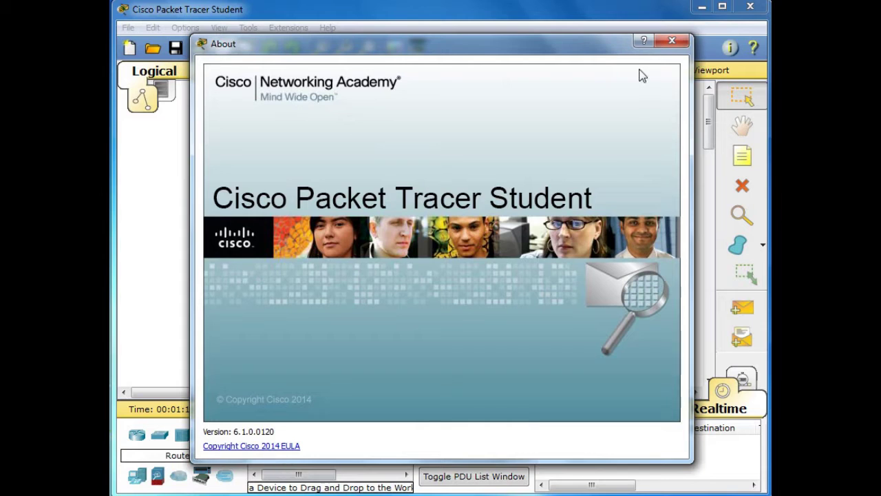
click(685, 44)
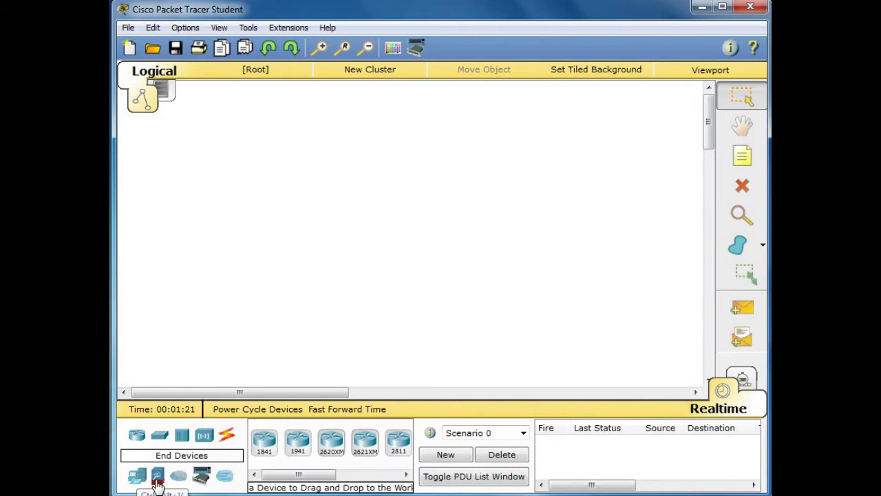
Step: Place two generic PCs from End Devices as PC0 and PC1, moving PC1 further right
click(135, 479)
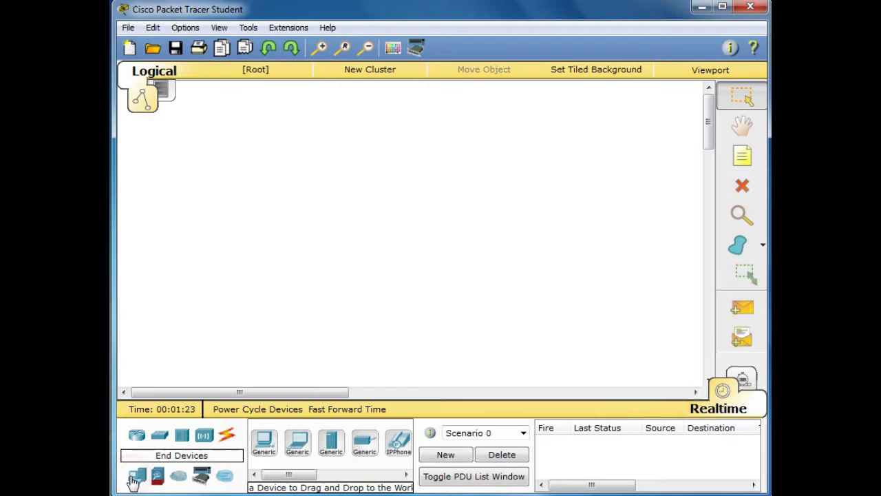
click(265, 441)
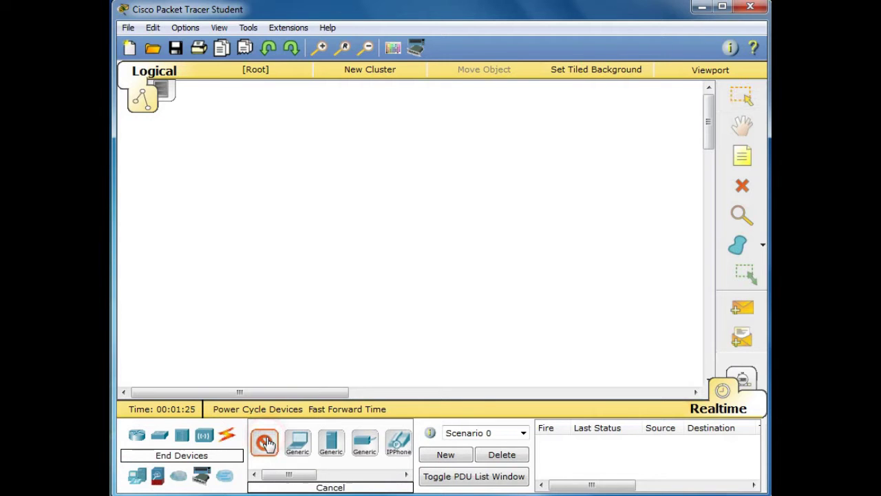
click(237, 211)
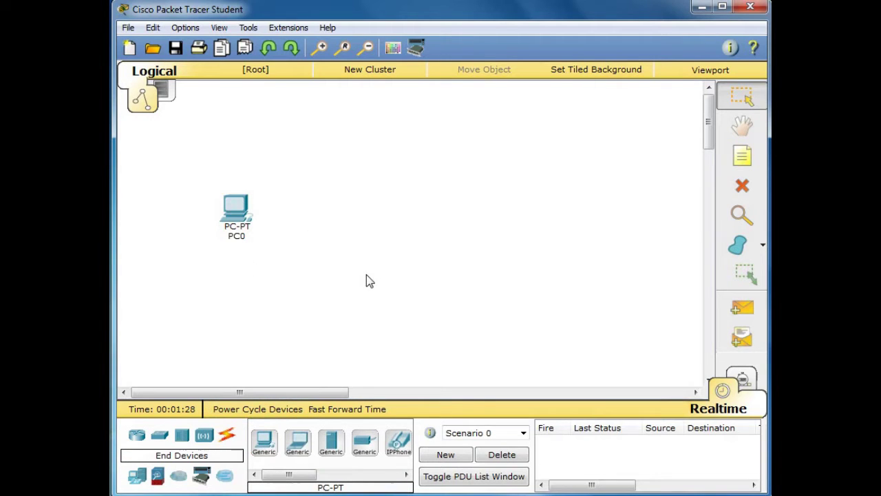
click(265, 440)
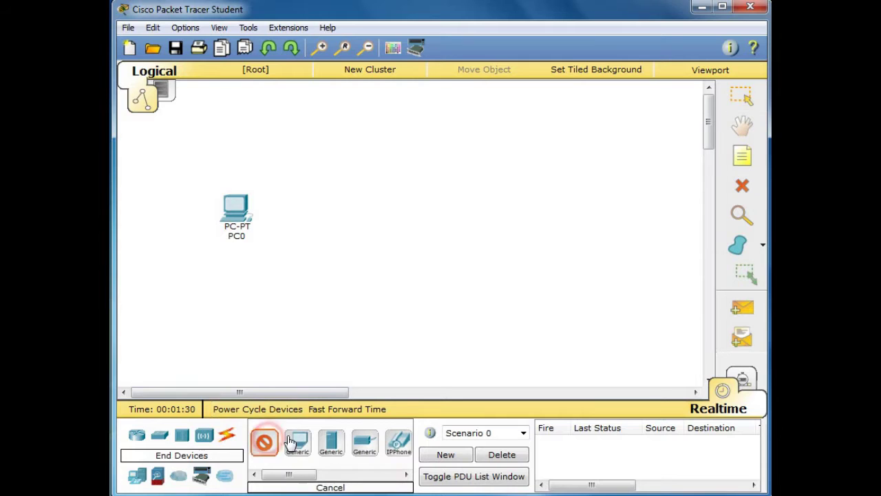
click(349, 187)
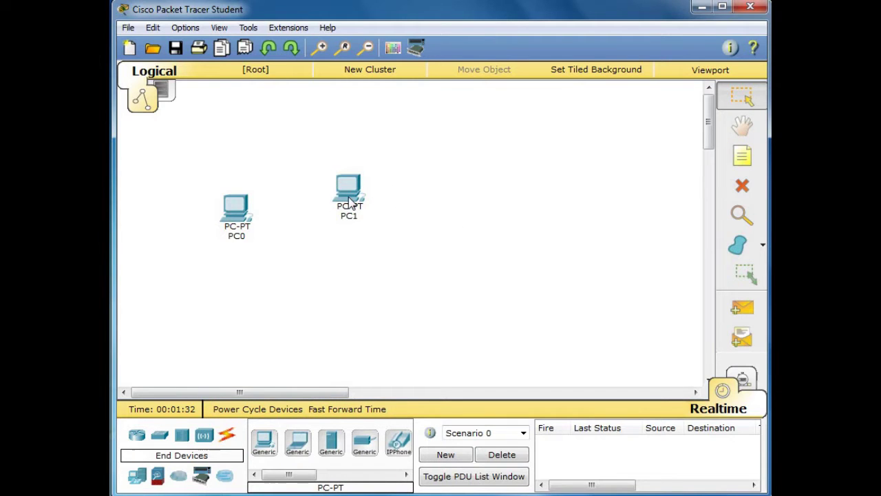
drag(348, 191, 413, 184)
click(501, 276)
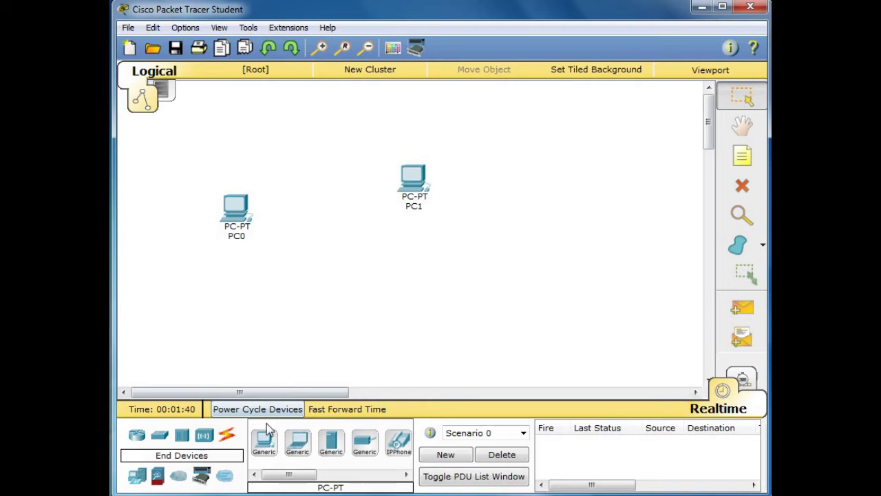
Step: Connect PC0 FastEthernet0 to PC1 FastEthernet0 with a copper cross-over cable
click(227, 439)
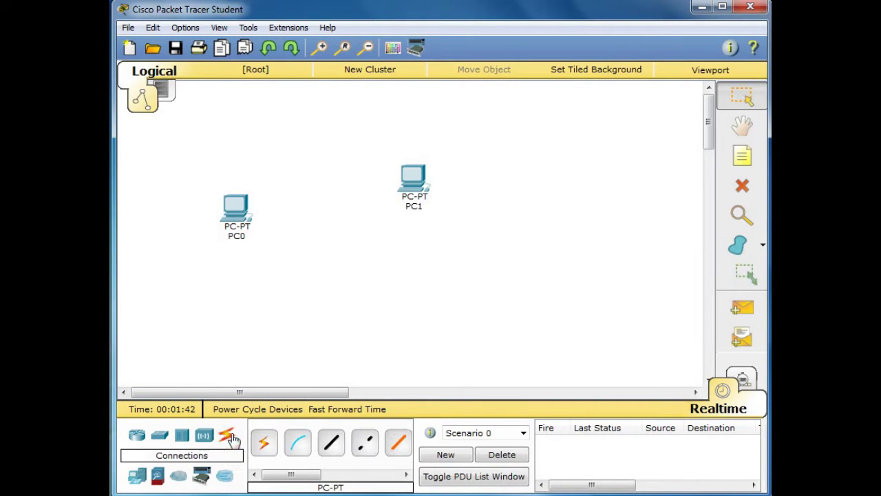
click(365, 447)
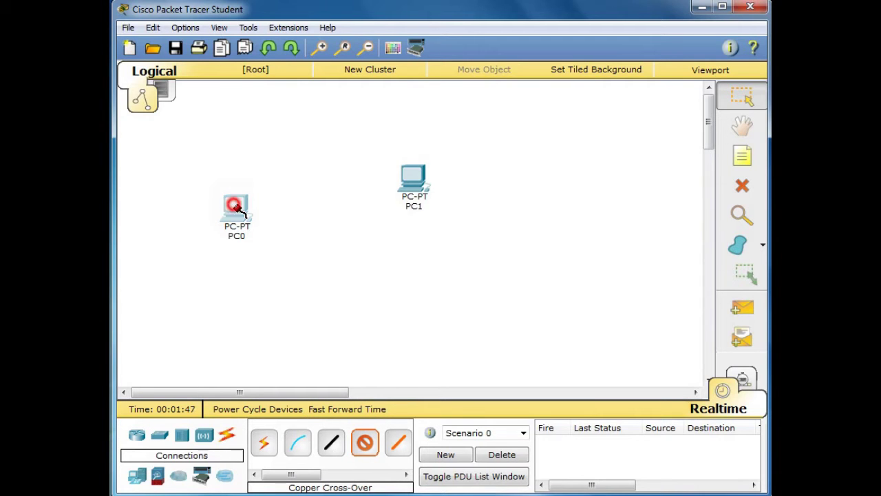
click(236, 208)
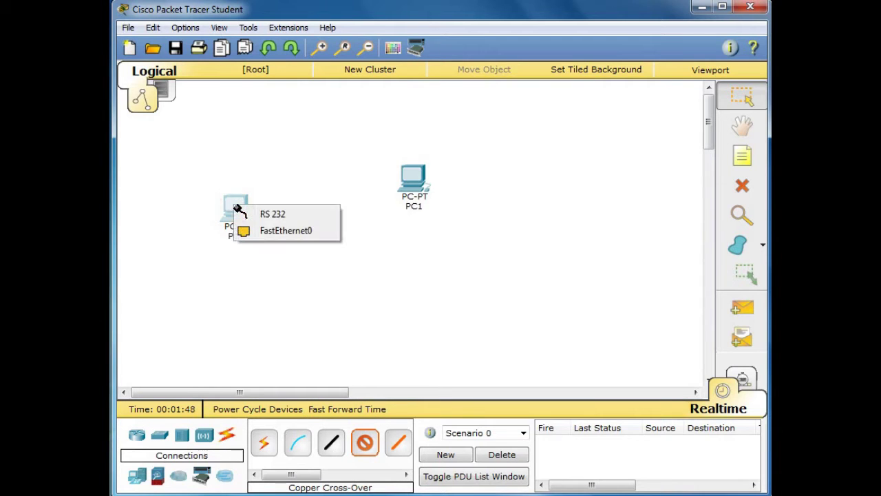
click(286, 235)
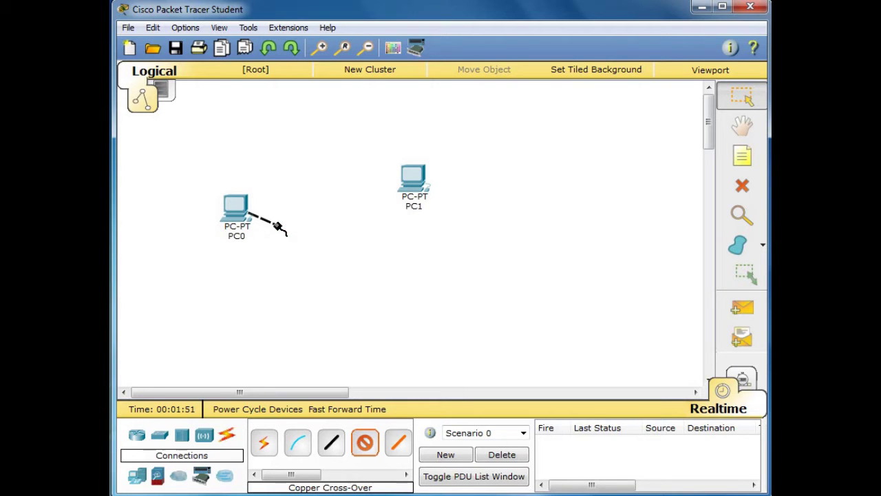
click(410, 179)
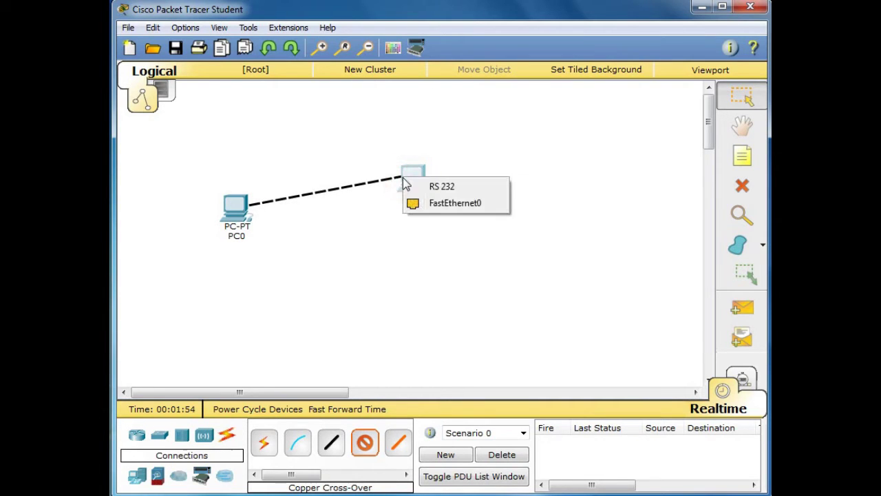
click(432, 204)
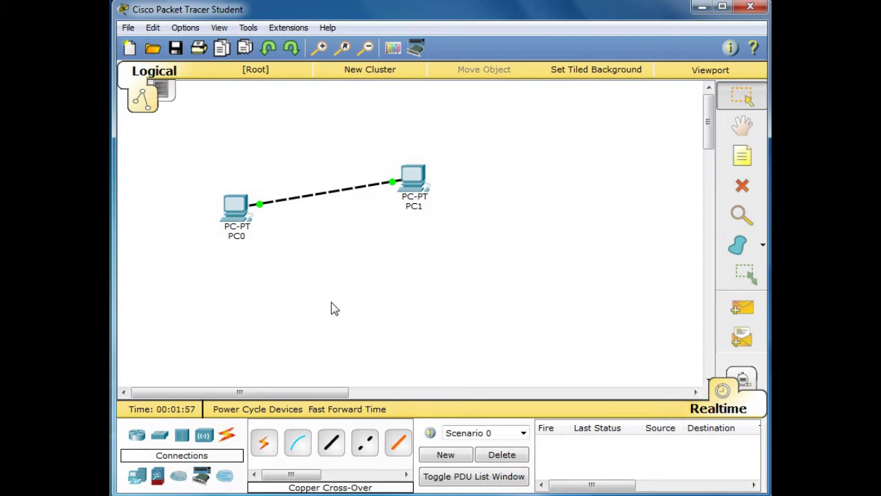
Step: Enter 10.10.10.1 as PC0's IP address under Desktop > IP Configuration, then close its window
click(239, 207)
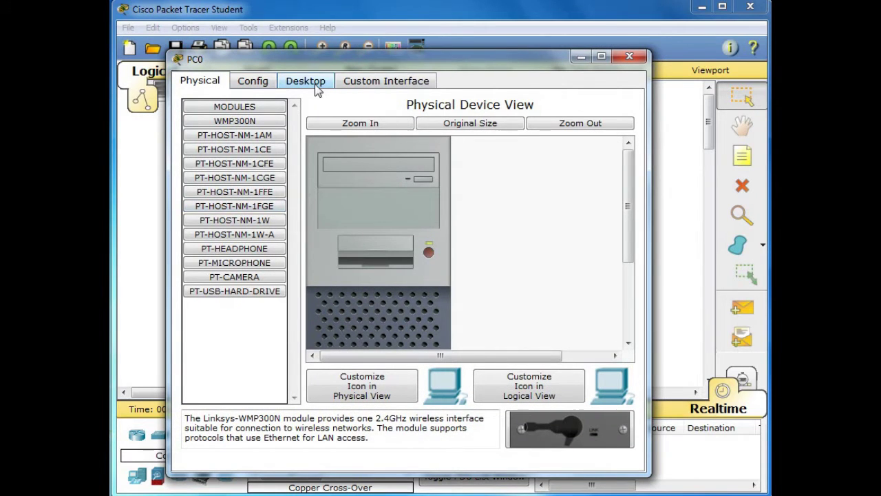
click(314, 83)
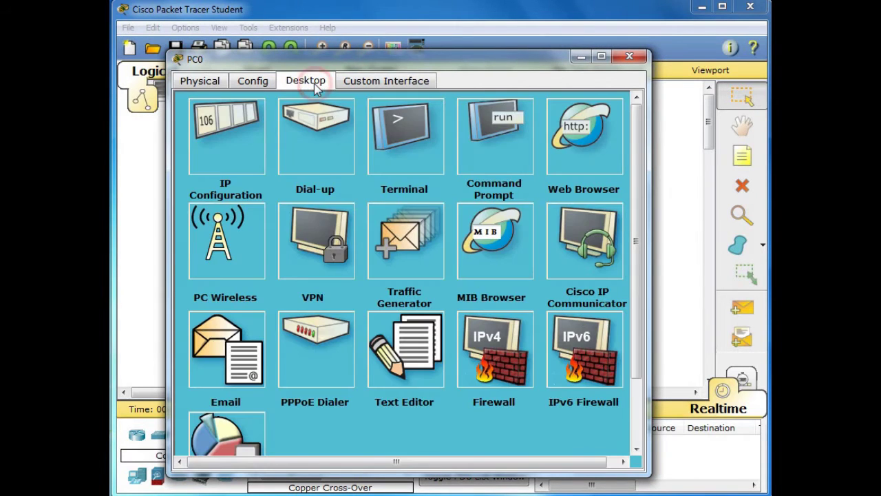
click(239, 147)
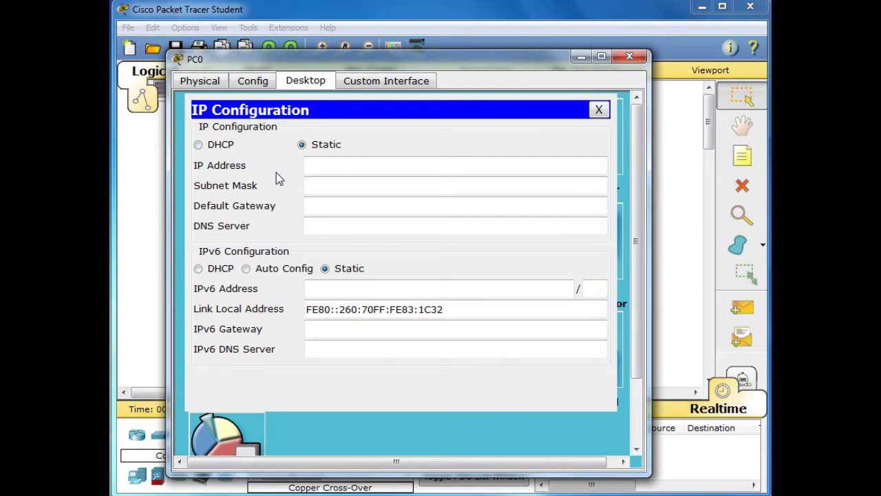
click(331, 165)
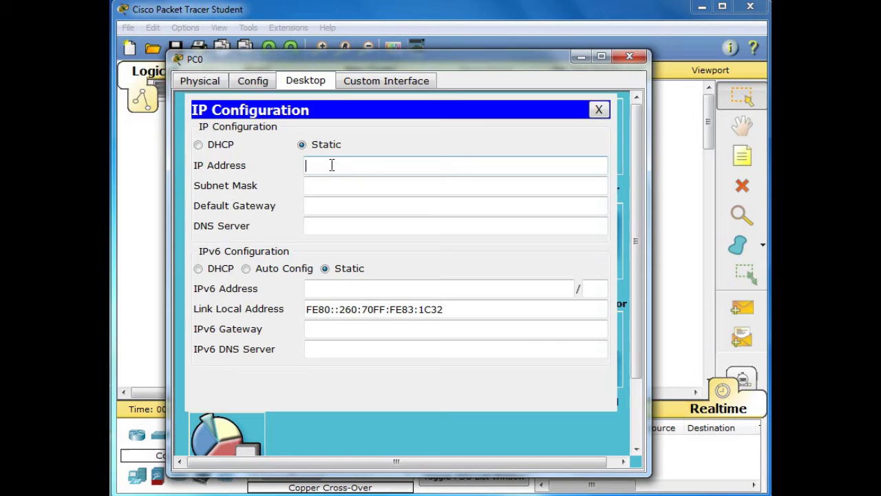
text(10.10.10.1)
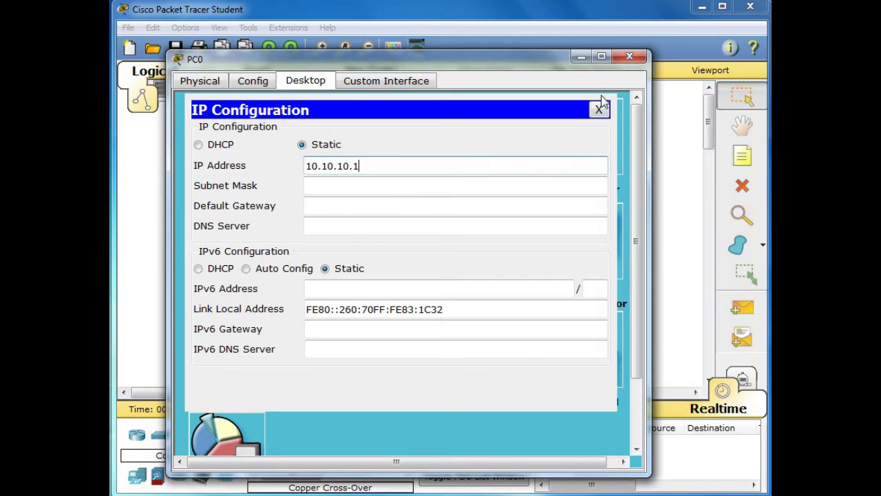
click(628, 58)
Step: Enter 10.10.10.2 as PC1's IP address under Desktop > IP Configuration, then close its window
double_click(416, 183)
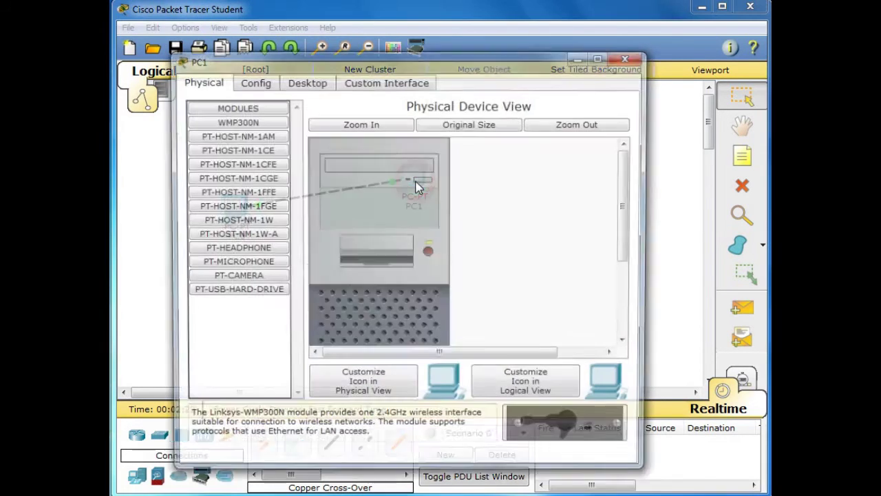
click(307, 85)
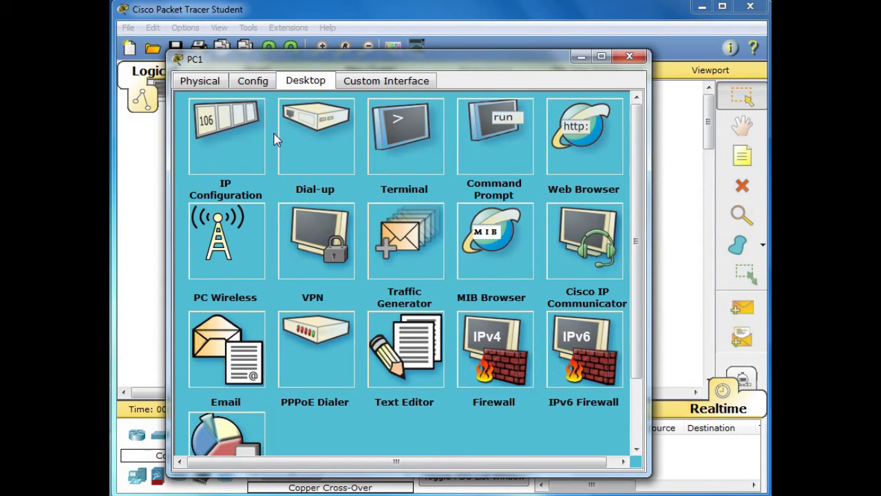
click(230, 136)
click(331, 169)
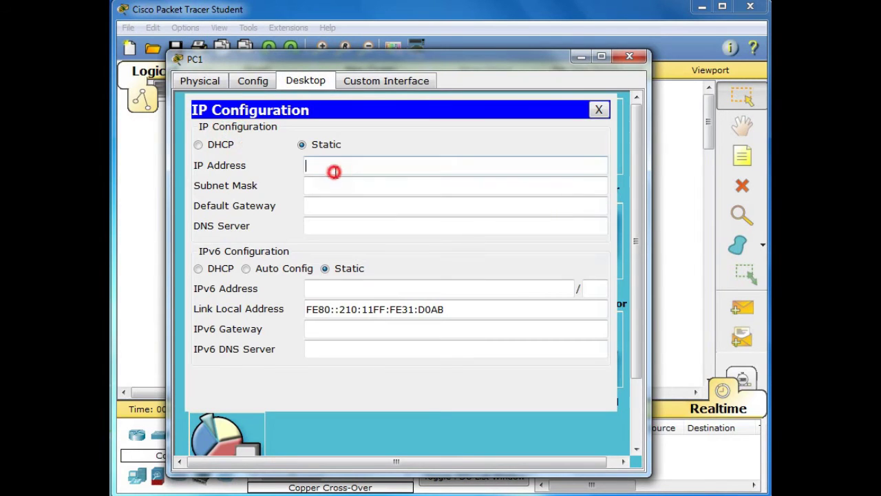
text(10.10.10)
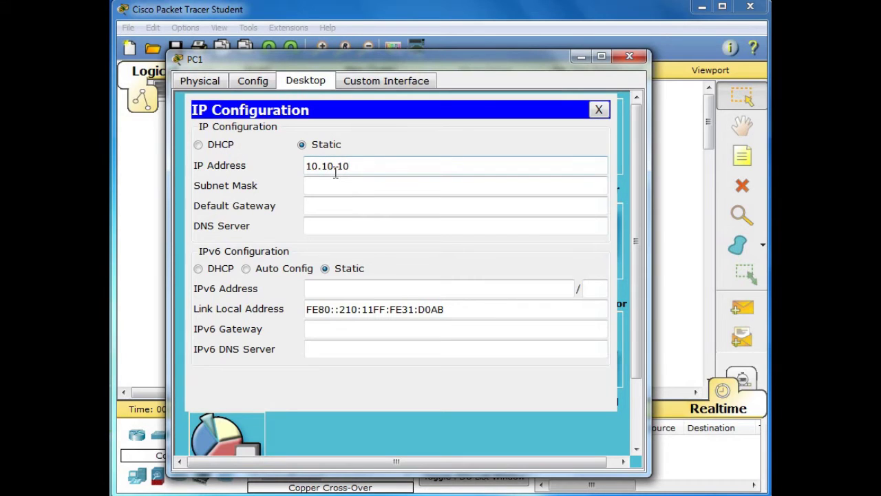
text(.2)
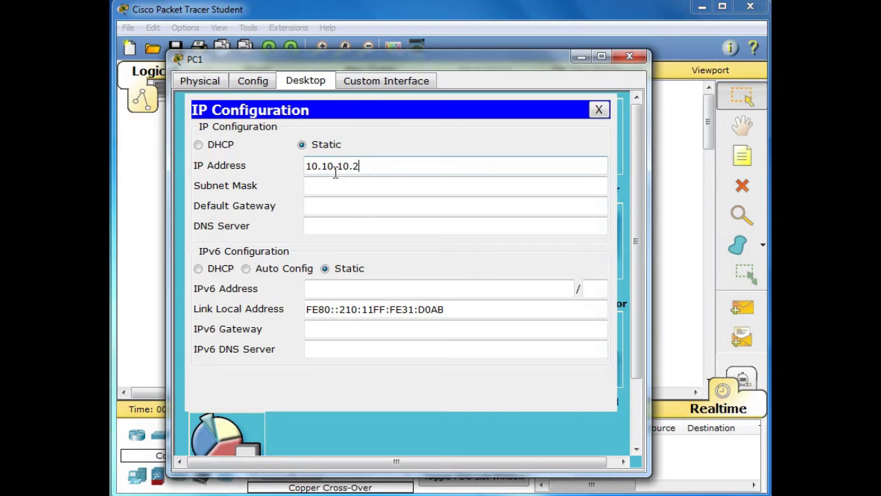
click(628, 58)
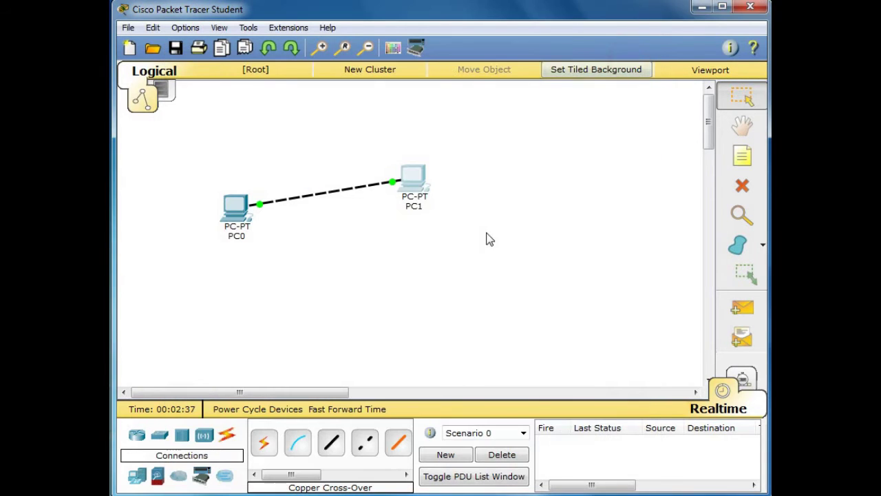
Step: Add a text note reading 10.10.10.1 just below PC0
click(742, 158)
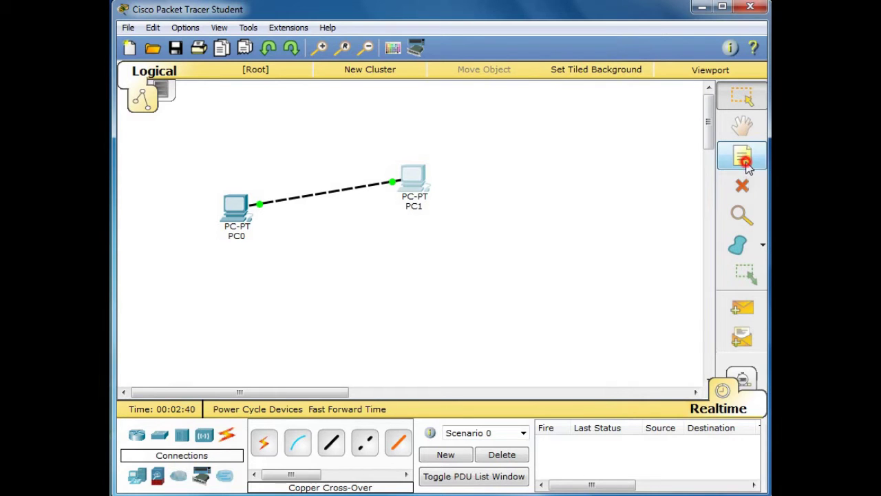
click(229, 257)
text(10.)
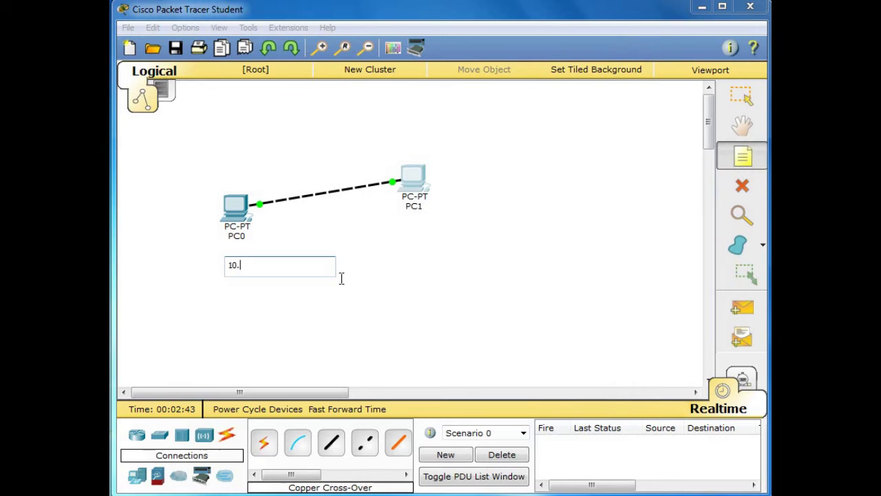
text(10.10.1)
click(399, 245)
Step: Add a 10.10.10.2 note just below PC1 and delete the stray empty note
click(411, 241)
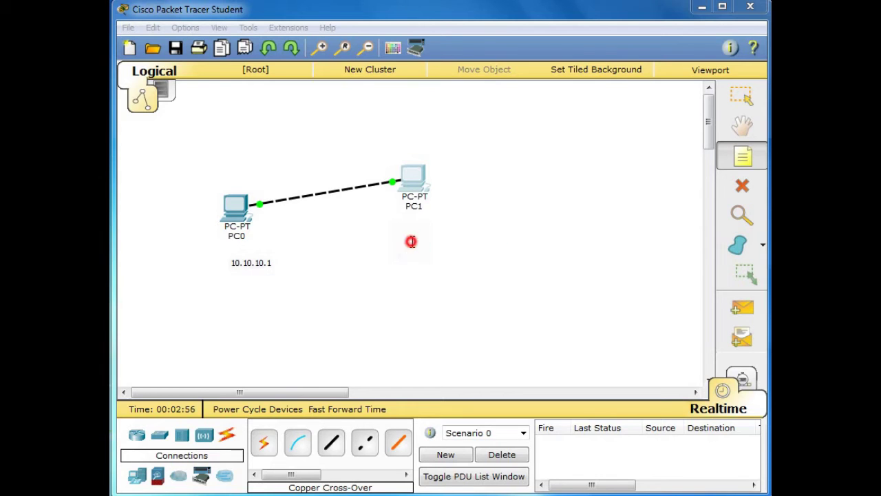
click(399, 226)
text(10.10.10.2)
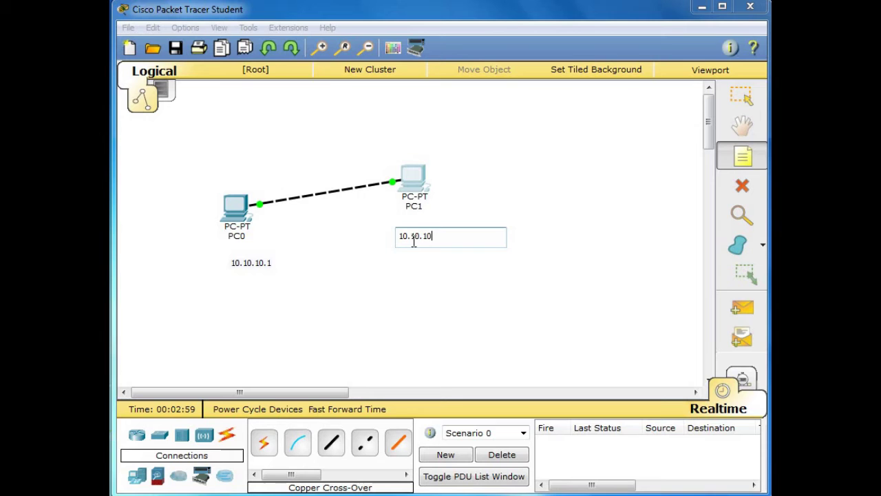
click(535, 170)
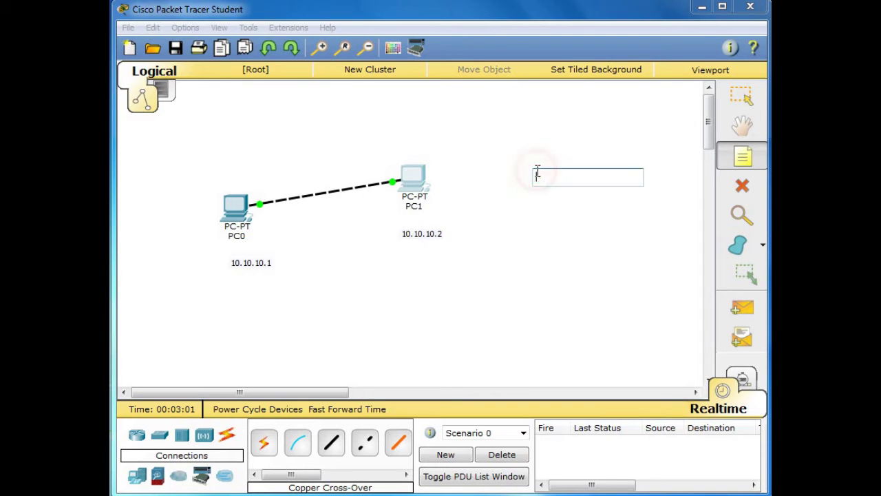
click(718, 165)
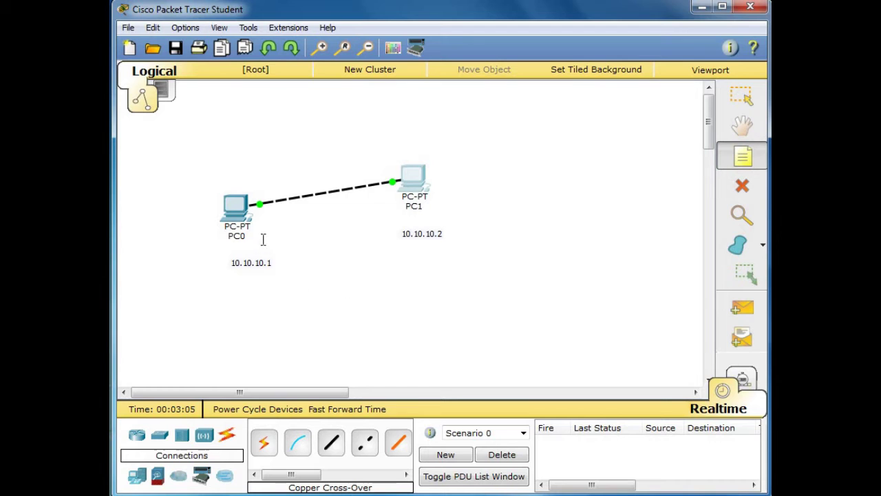
click(232, 205)
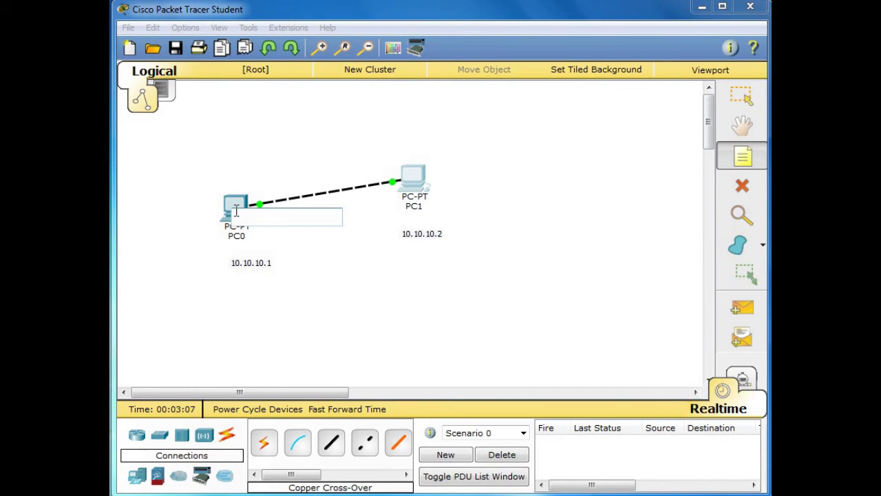
Step: Run 'ping 10.10.10.2' from PC0's command prompt, getting 4 of 4 replies
click(742, 96)
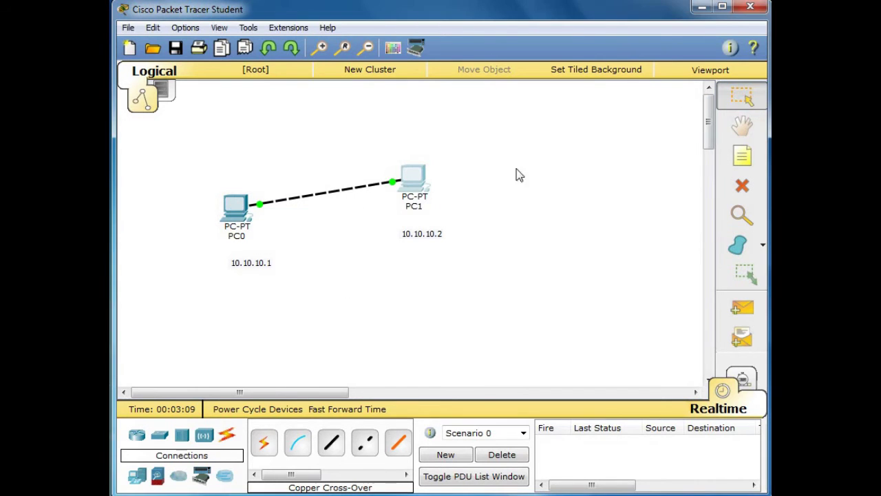
click(238, 206)
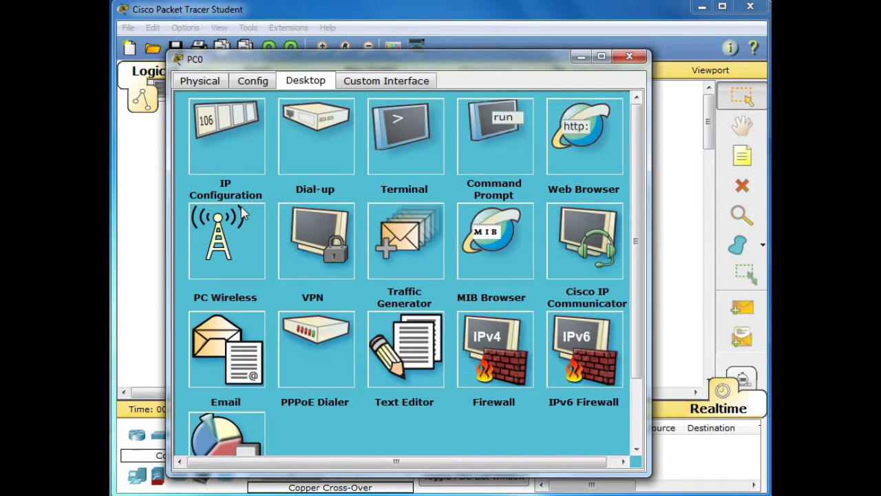
click(493, 143)
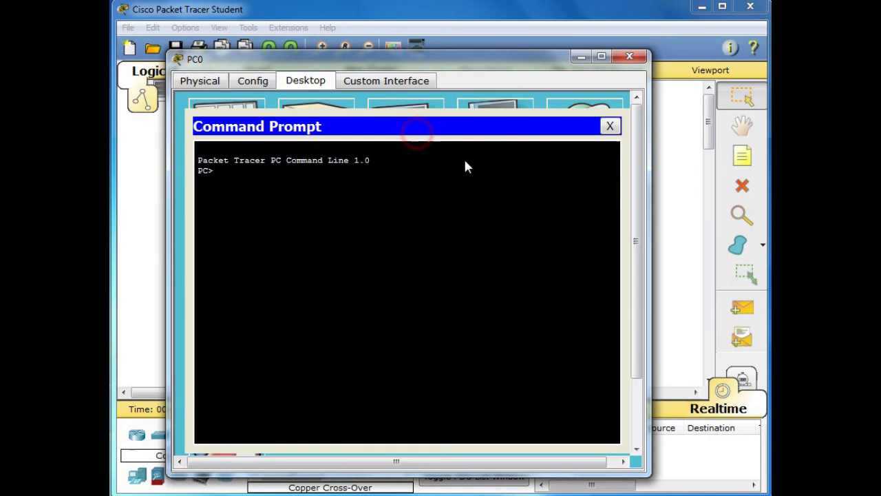
drag(372, 54, 477, 152)
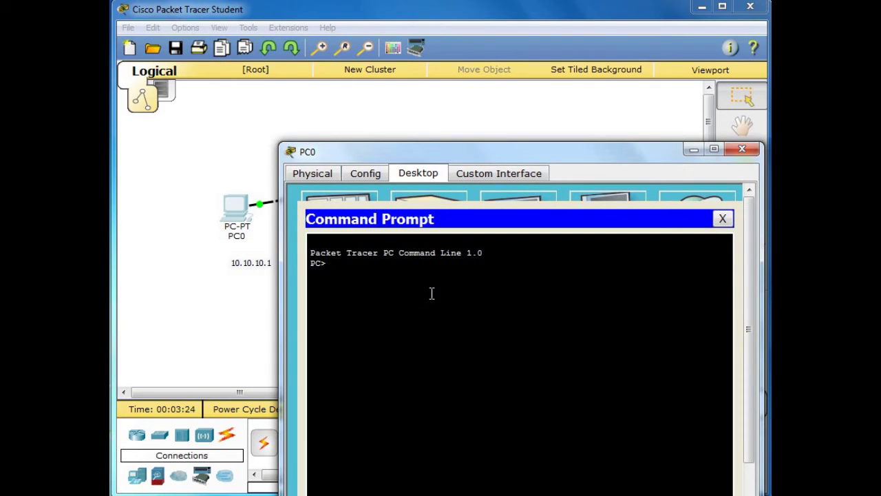
text(ing 10.10.10.2)
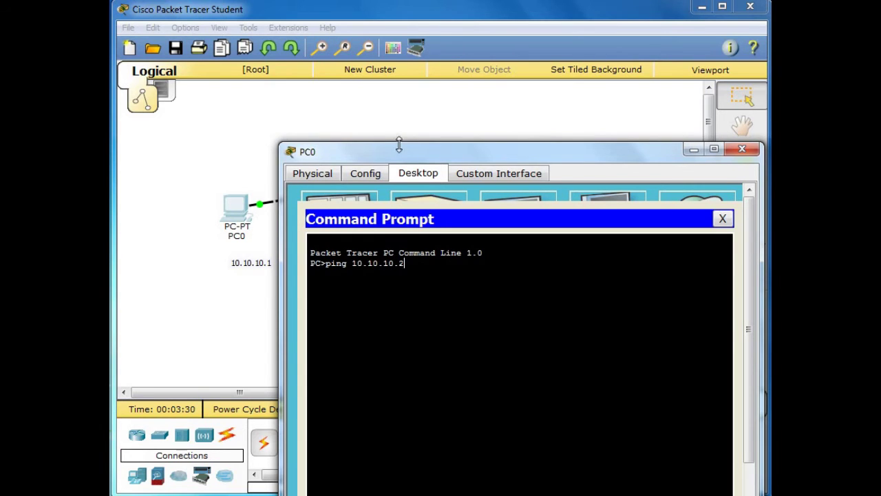
drag(397, 148, 350, 88)
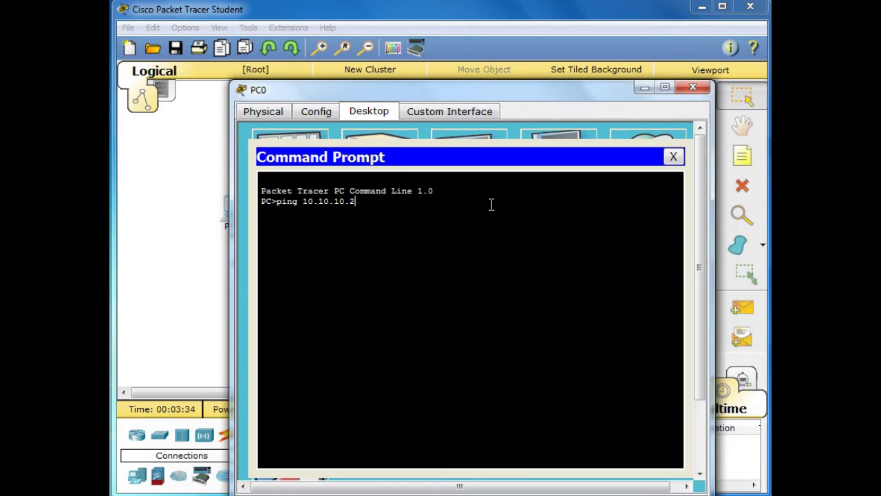
key(Return)
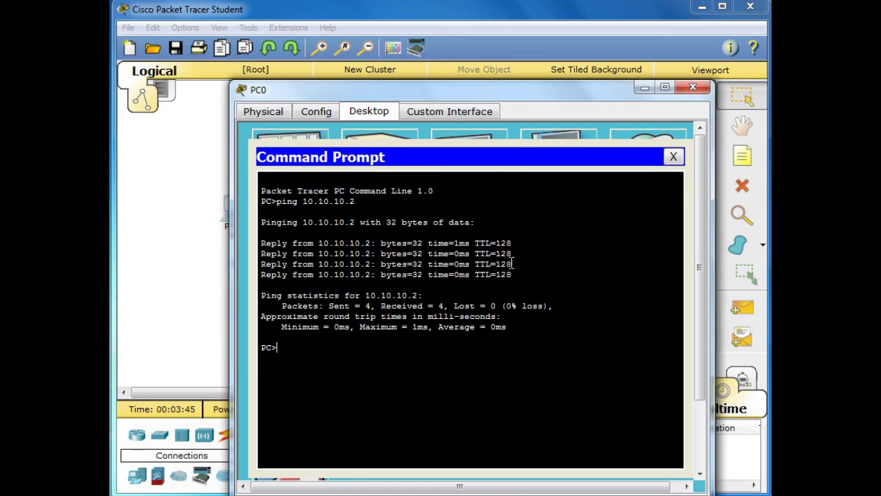
Step: Close PC0's window and run 'ping 10.10.10.1' from PC1's command prompt
click(693, 90)
click(413, 178)
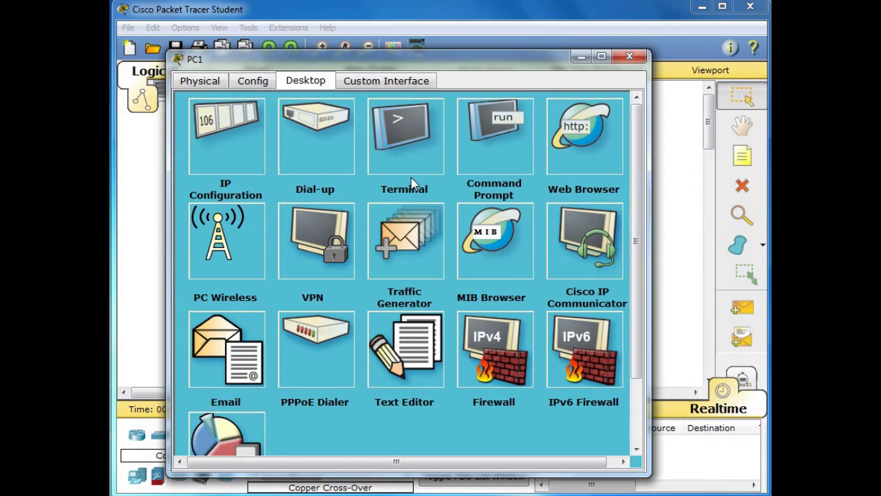
click(491, 152)
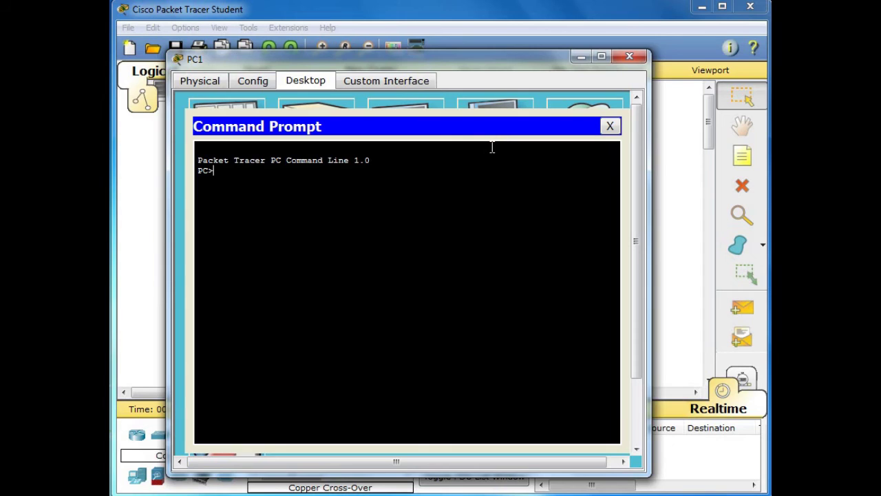
text(ping 10.10.10.2)
key(BackSpace)
text(1)
key(Return)
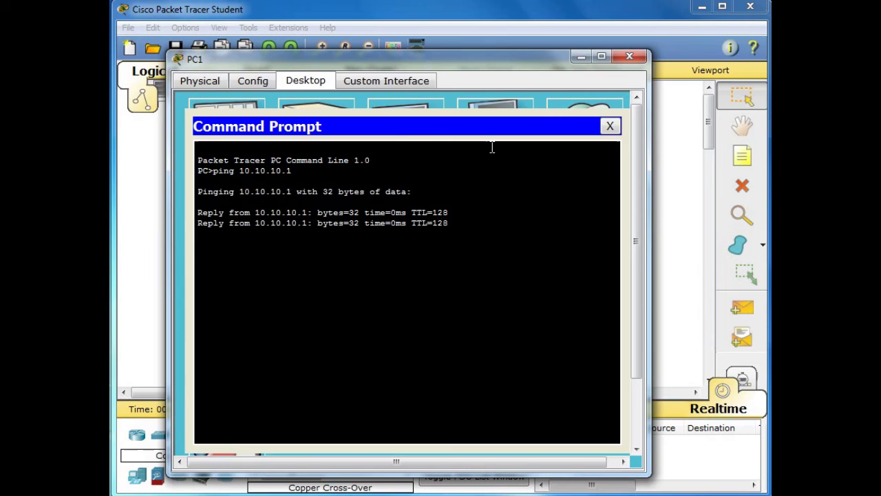